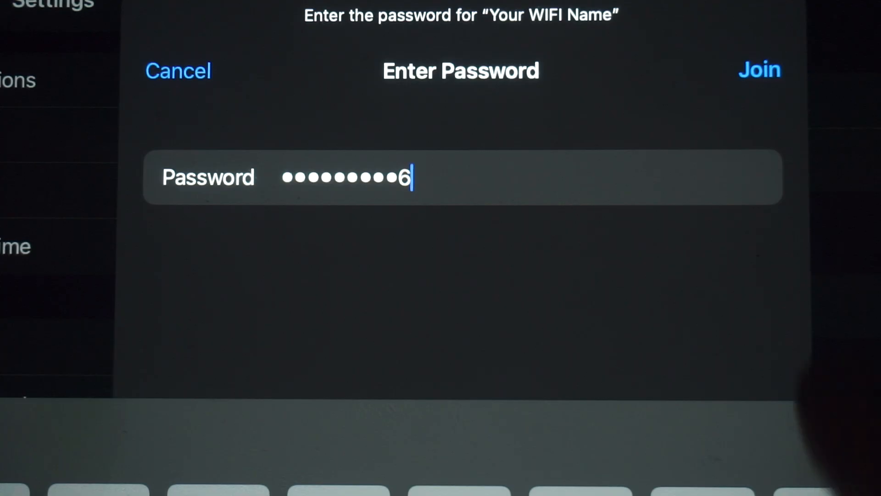
- Join the router's default Wi-Fi network using the SSID and key printed on its label
{"action": "left_click", "coordinate": [760, 70]}
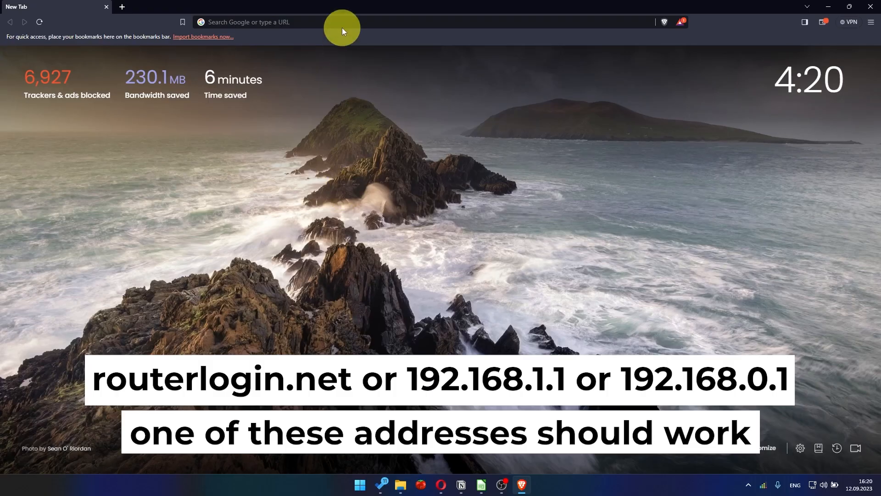
- Load the router address 192.168.1.1 in Brave's address bar
{"action": "left_click", "coordinate": [342, 25]}
{"action": "type", "text": "192.168"}
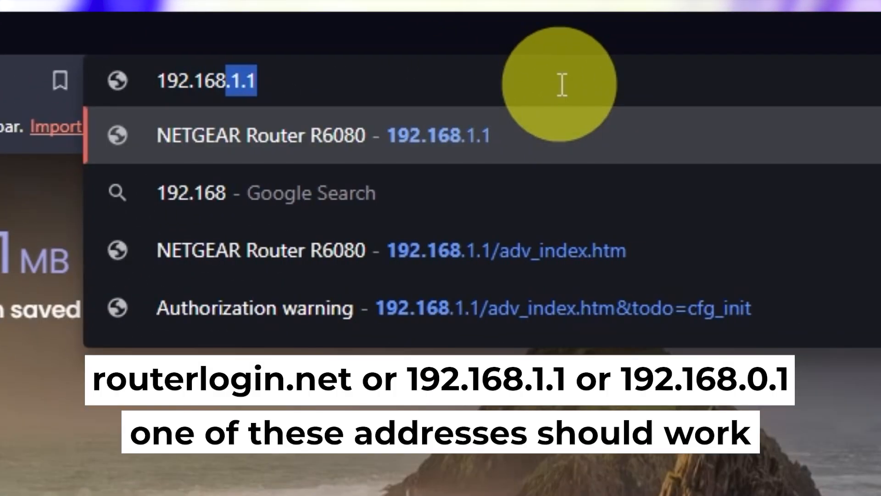
{"action": "type", "text": ".1.1"}
{"action": "key", "text": "Return"}
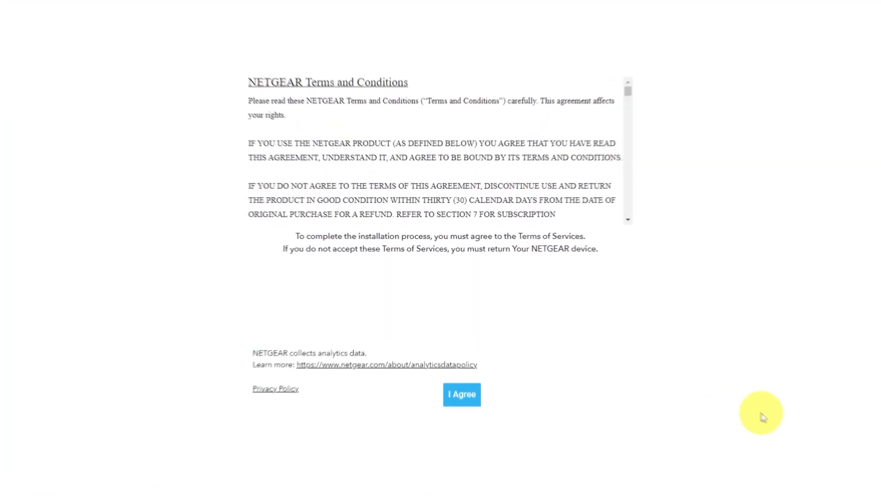
- Agree to the NETGEAR terms, then continue past the Welcome and Internet detected pages
{"action": "left_click", "coordinate": [468, 436]}
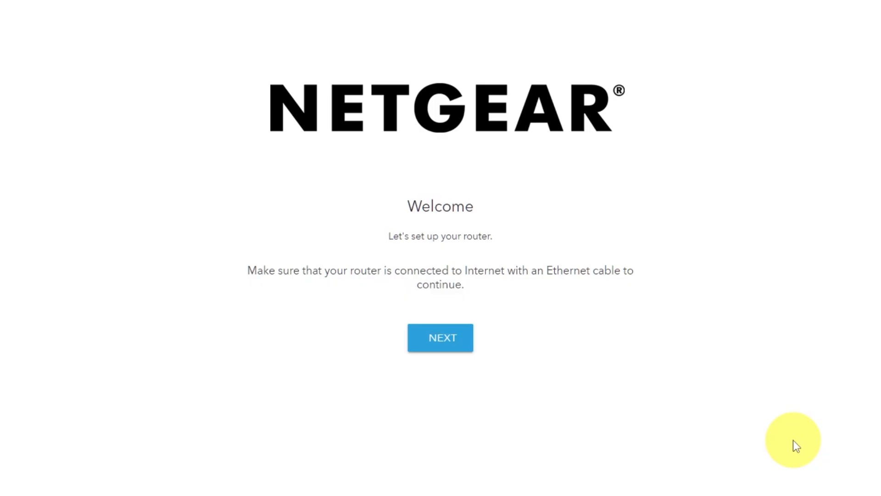
{"action": "left_click", "coordinate": [459, 344]}
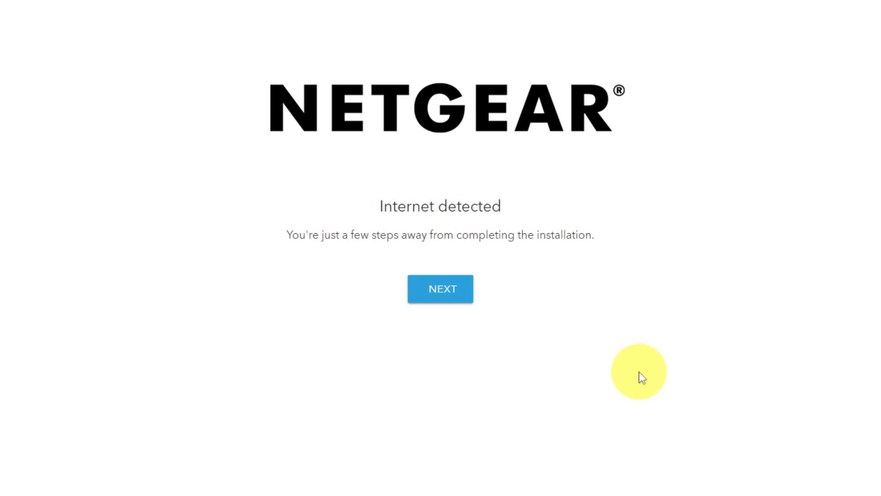
{"action": "left_click", "coordinate": [445, 299]}
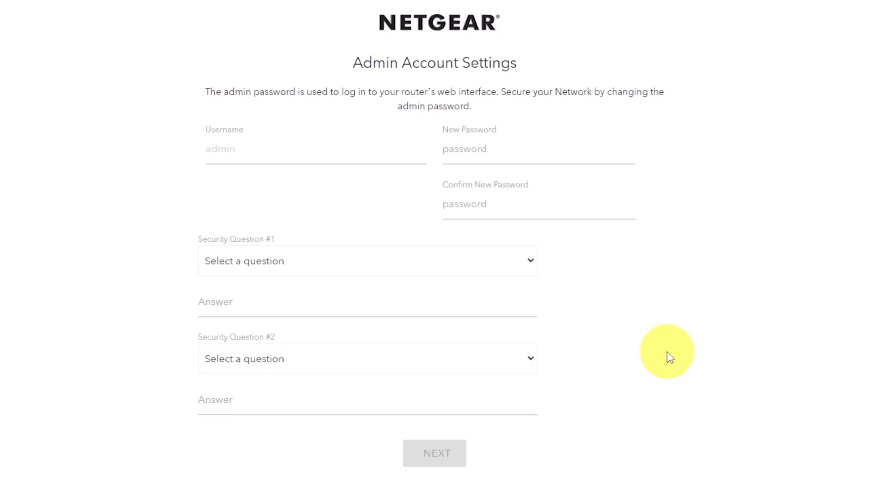
- Enter and confirm a new admin password
{"action": "left_click", "coordinate": [498, 152]}
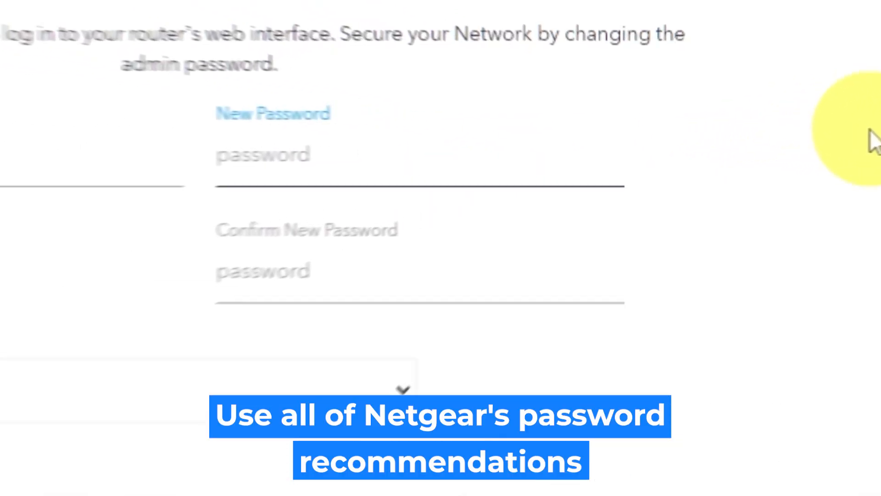
{"action": "type", "text": "•"}
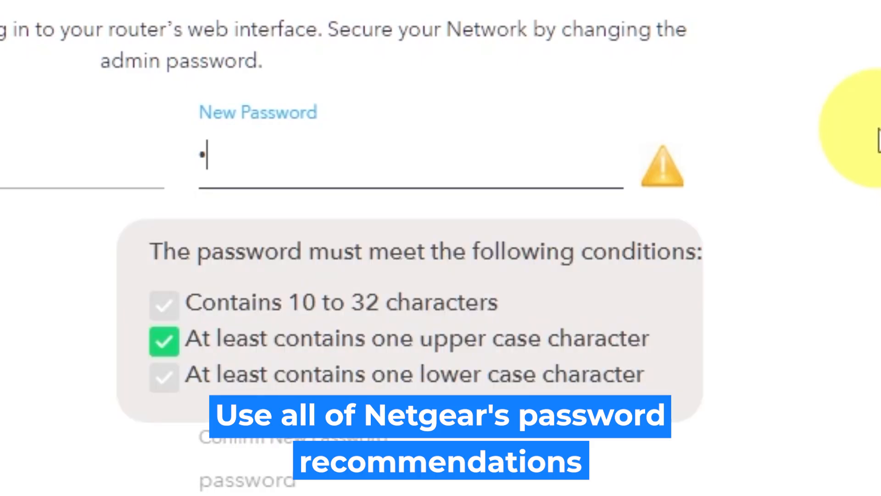
{"action": "type", "text": "•••"}
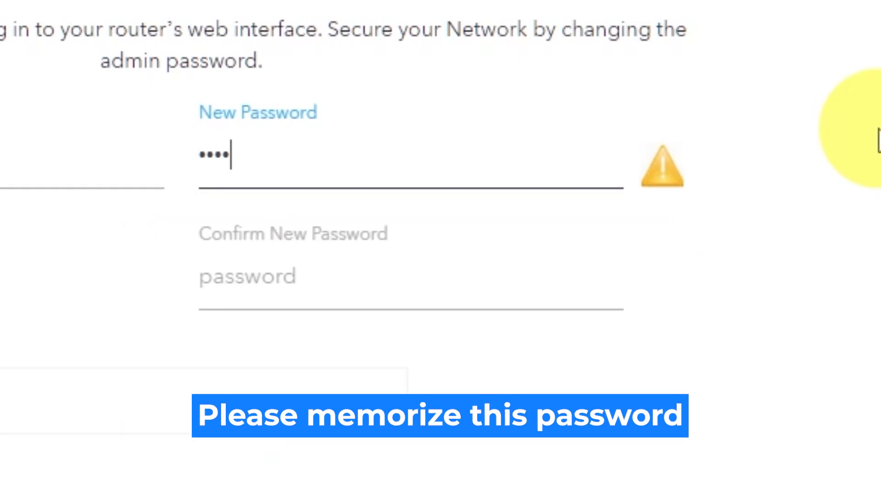
{"action": "type", "text": "•••••"}
{"action": "left_click", "coordinate": [537, 278]}
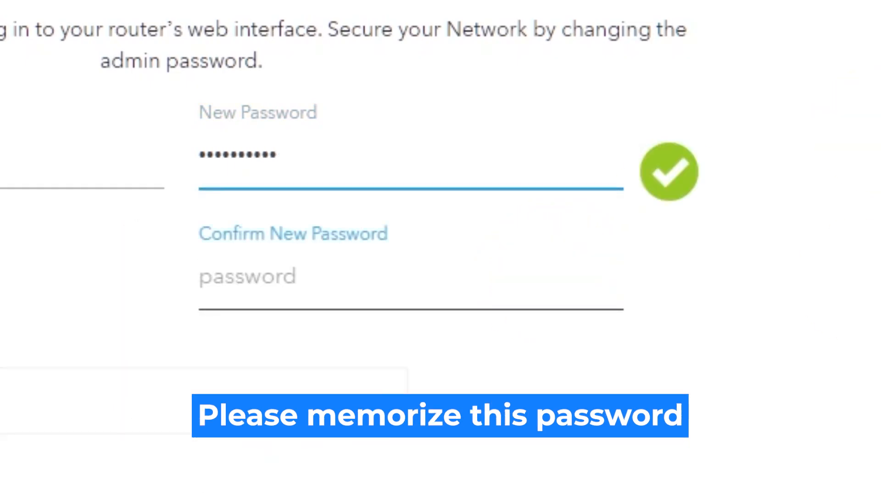
{"action": "type", "text": "••••••••••"}
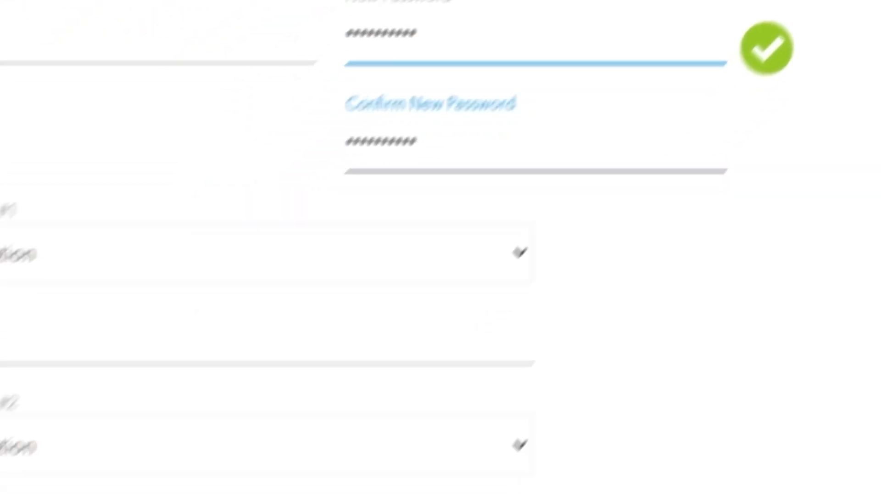
- Pick the NETGEAR product and best friend's first name security questions, answer both, and continue
{"action": "left_click", "coordinate": [654, 98]}
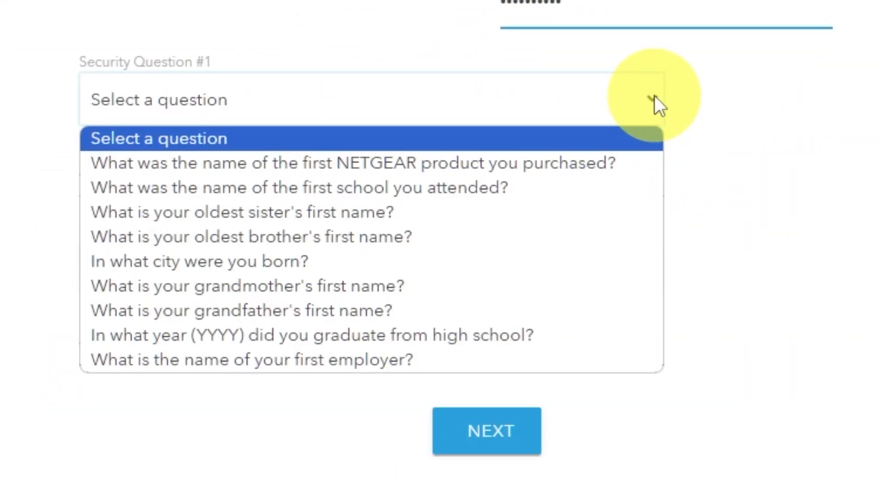
{"action": "left_click", "coordinate": [597, 161]}
{"action": "left_click", "coordinate": [536, 179]}
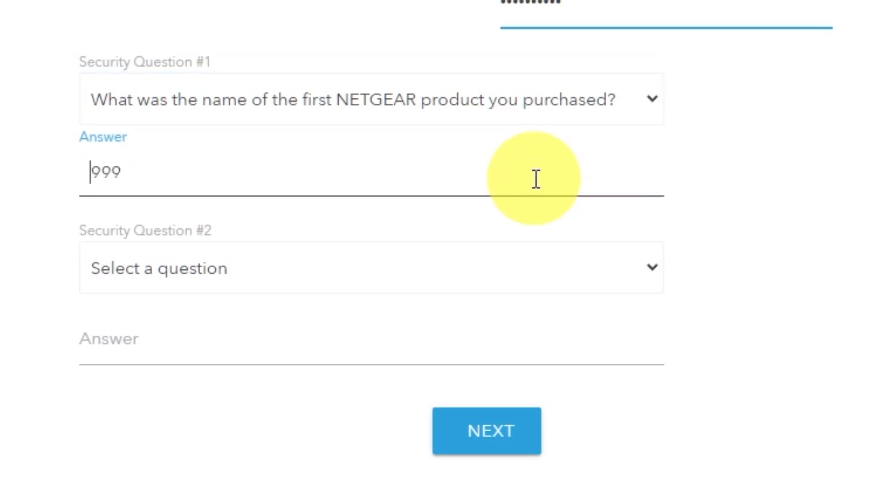
{"action": "left_click", "coordinate": [652, 271]}
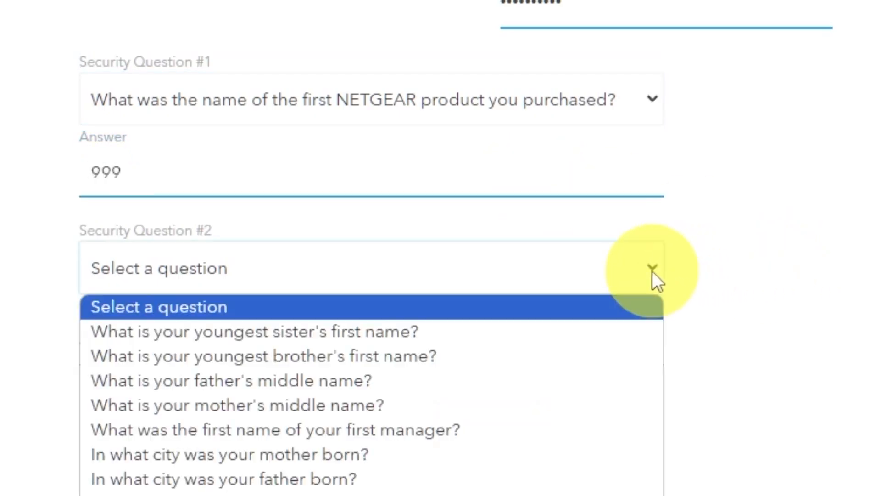
{"action": "left_click", "coordinate": [353, 494]}
{"action": "left_click", "coordinate": [323, 352]}
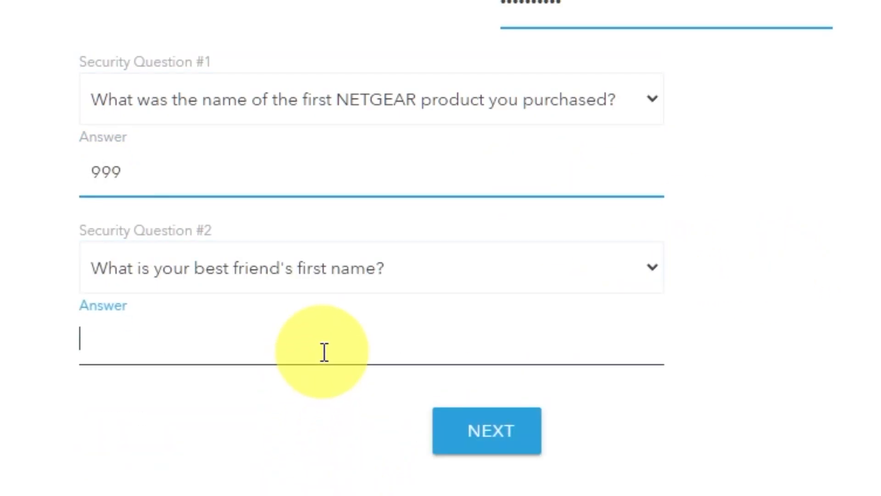
{"action": "type", "text": "bob"}
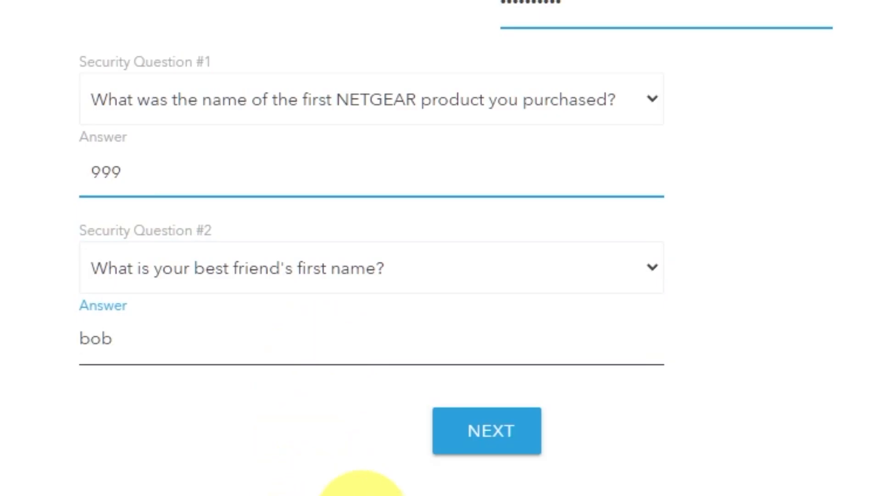
{"action": "left_click", "coordinate": [512, 445]}
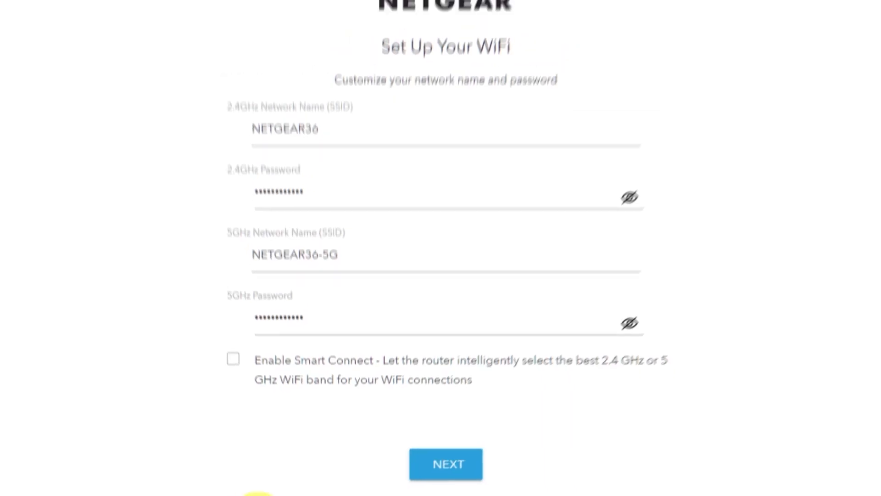
- Review the NETGEAR36 and NETGEAR36-5G names and passwords, then apply the WiFi settings
{"action": "left_click", "coordinate": [614, 220]}
{"action": "left_click", "coordinate": [614, 339]}
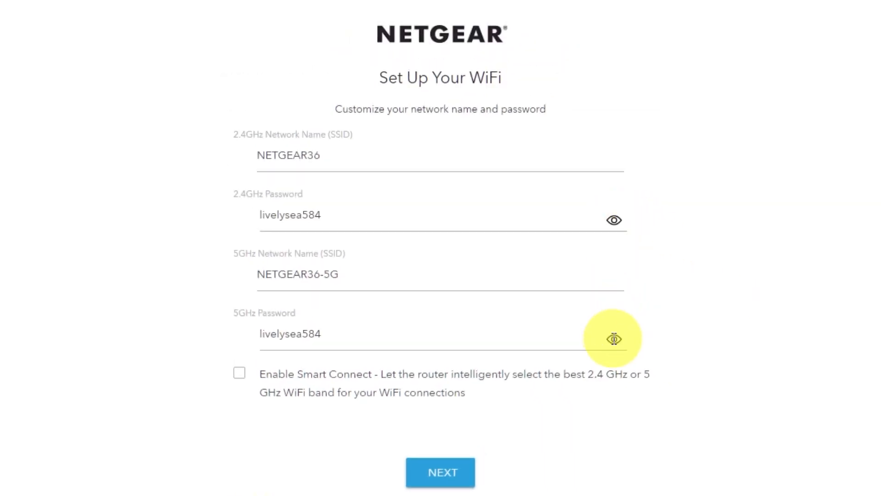
{"action": "left_click", "coordinate": [614, 339]}
{"action": "left_click", "coordinate": [614, 220]}
{"action": "left_click", "coordinate": [262, 151]}
{"action": "left_click_drag", "start_coordinate": [298, 275], "coordinate": [330, 285]}
{"action": "left_click", "coordinate": [305, 338]}
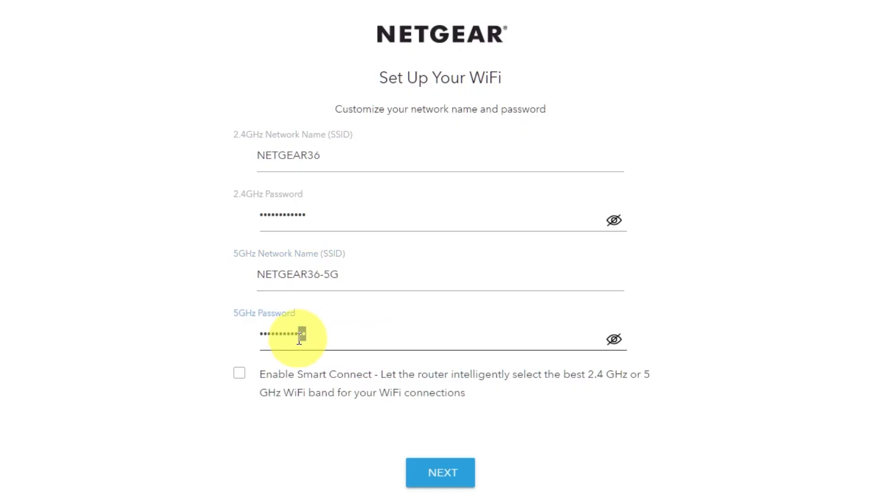
{"action": "left_click", "coordinate": [461, 471]}
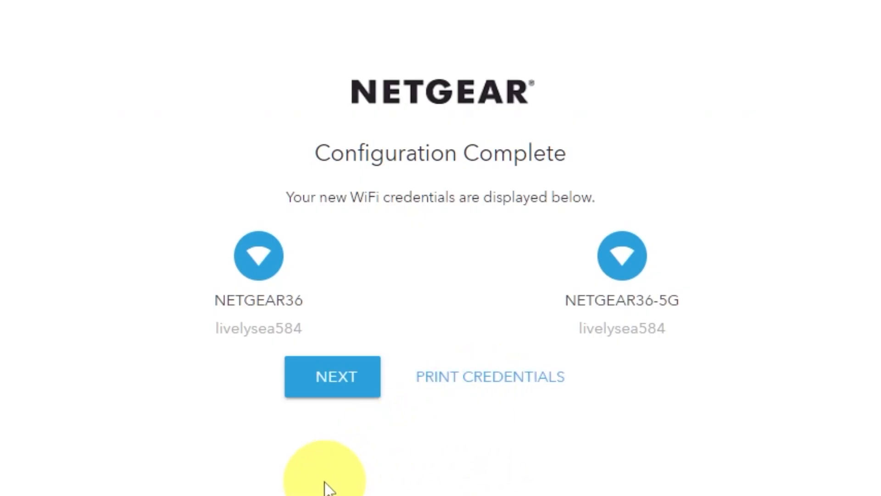
- Go through the firmware check, which finds nothing newer than V1.0.14.134, and finish the wizard
{"action": "left_click", "coordinate": [330, 385]}
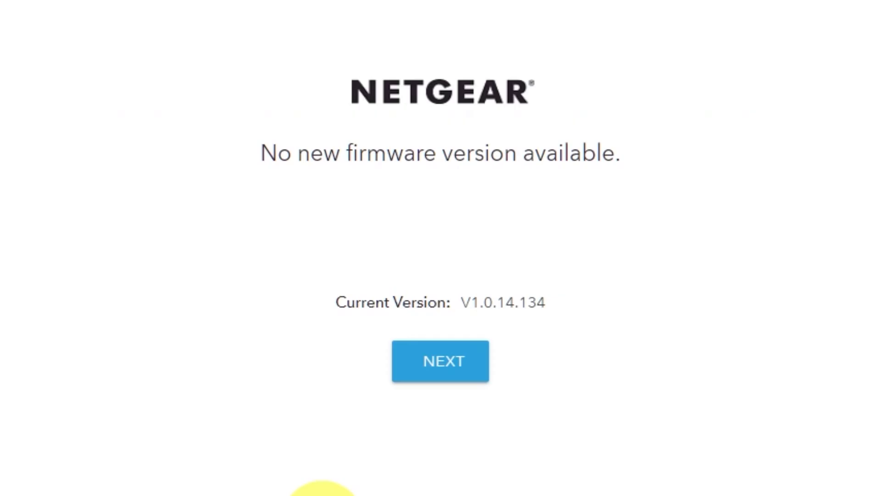
{"action": "left_click", "coordinate": [459, 377]}
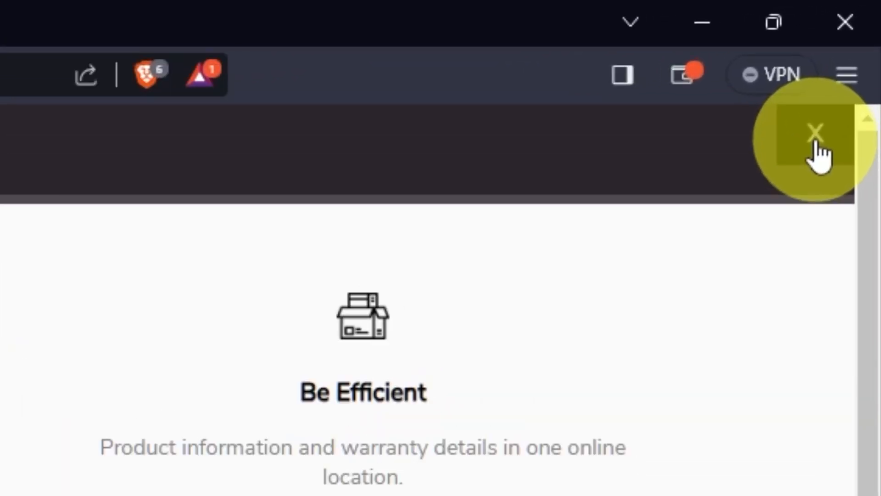
- Dismiss the banner on NETGEAR's site and return to 192.168.1.1
{"action": "left_click", "coordinate": [817, 138]}
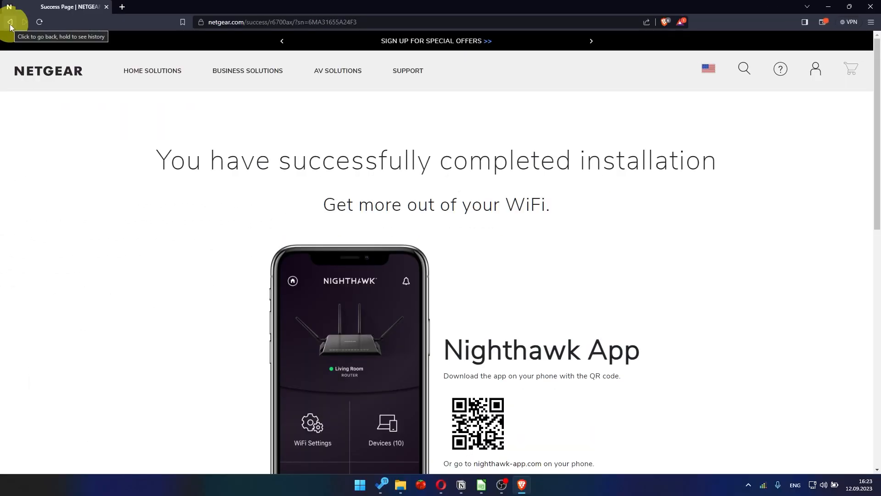
{"action": "left_click", "coordinate": [222, 22]}
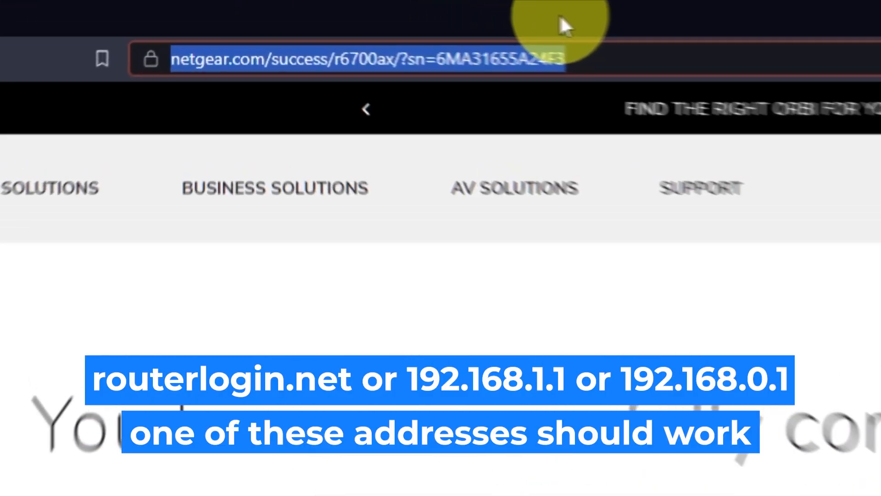
{"action": "key", "text": "BackSpace"}
{"action": "type", "text": "192.168.1.1"}
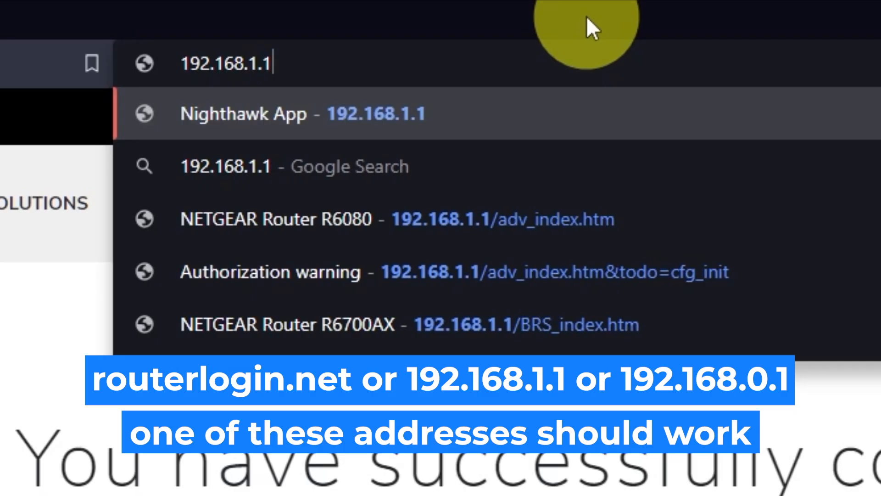
{"action": "key", "text": "Return"}
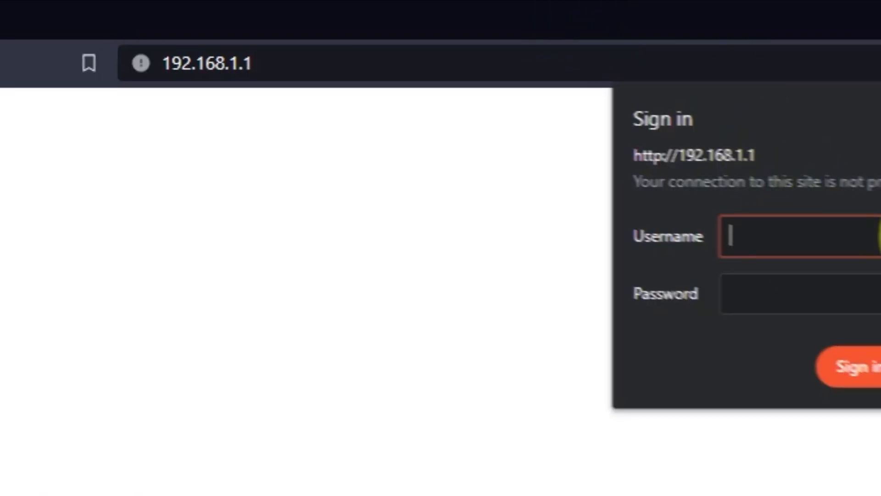
- Sign in to the router with the admin username and the new password
{"action": "type", "text": "admin"}
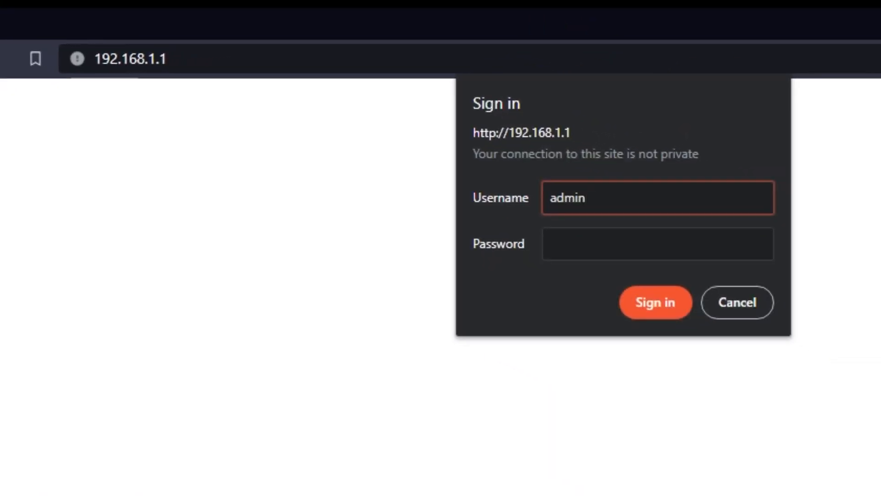
{"action": "key", "text": "Tab"}
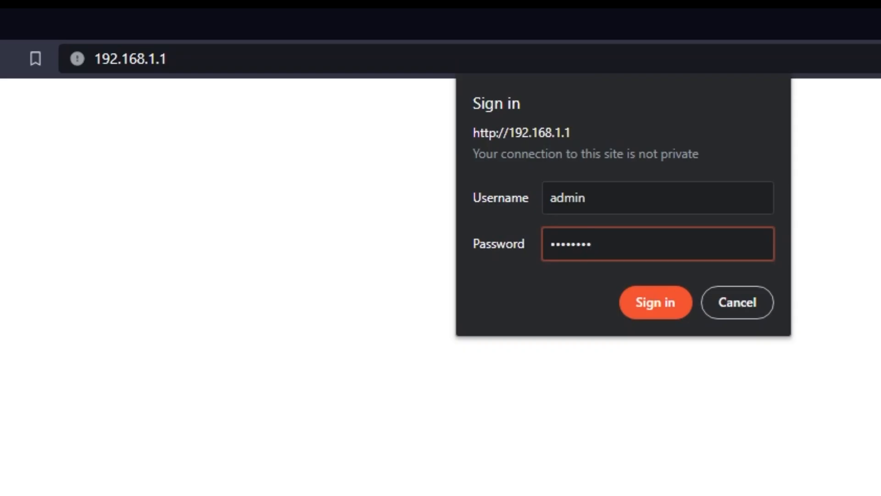
{"action": "left_click", "coordinate": [648, 305]}
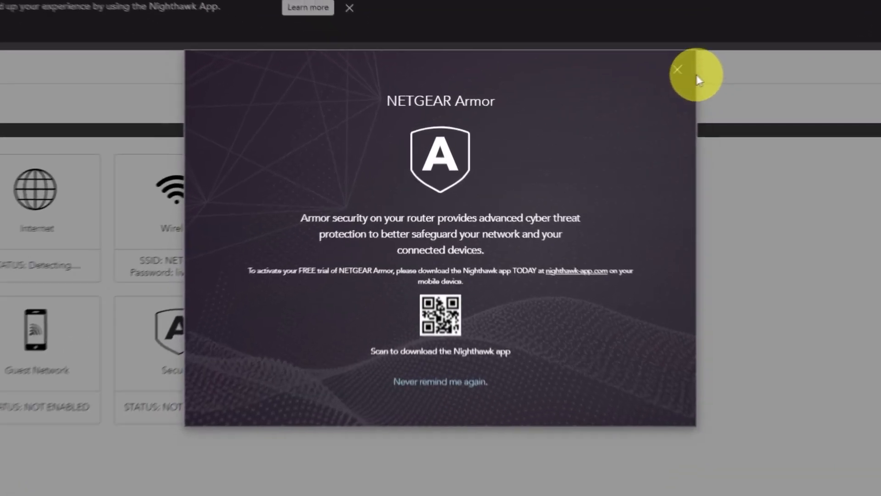
{"action": "left_click", "coordinate": [696, 65]}
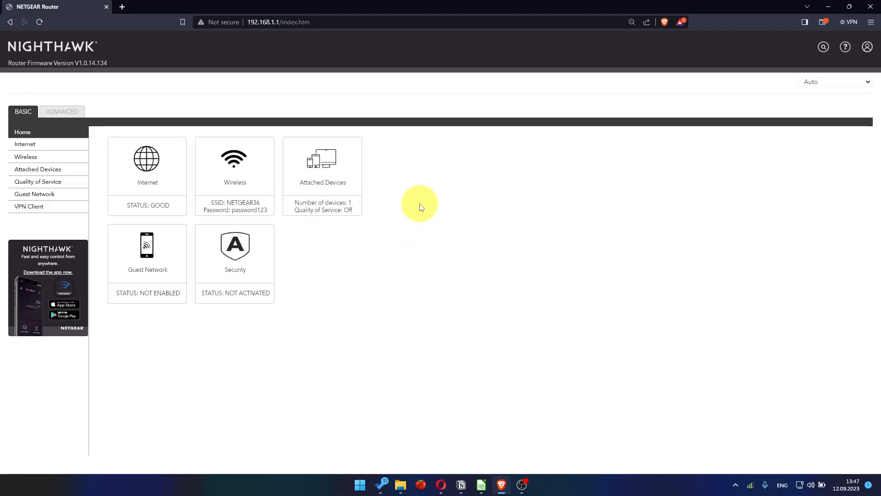
{"action": "left_click", "coordinate": [831, 83]}
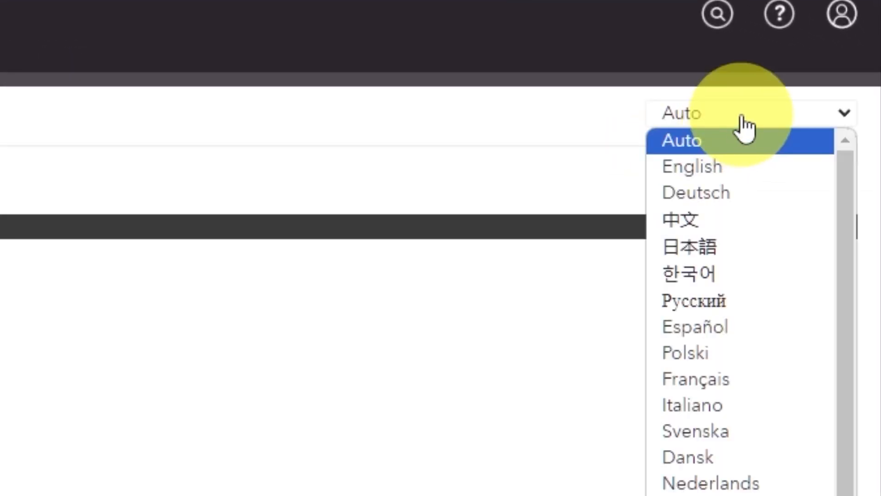
{"action": "scroll", "coordinate": [745, 303], "scroll_direction": "down", "scroll_amount": 2}
{"action": "scroll", "coordinate": [735, 423], "scroll_direction": "up", "scroll_amount": 2}
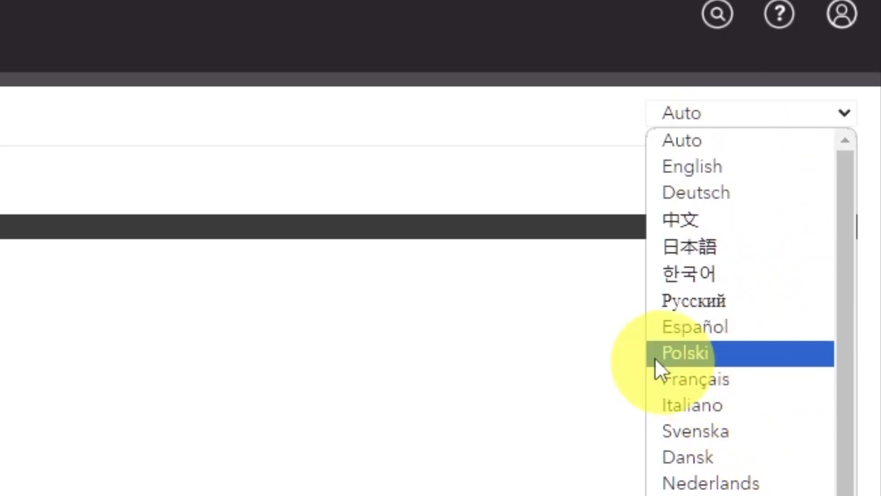
{"action": "left_click", "coordinate": [200, 310]}
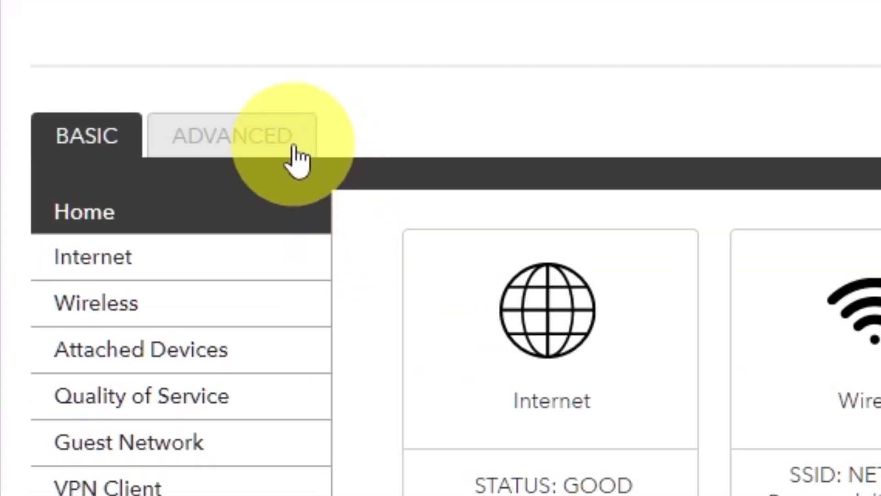
- In the ADVANCED Setup Wizard, choose 'No. I want to configure the router myself.'
{"action": "left_click", "coordinate": [297, 161]}
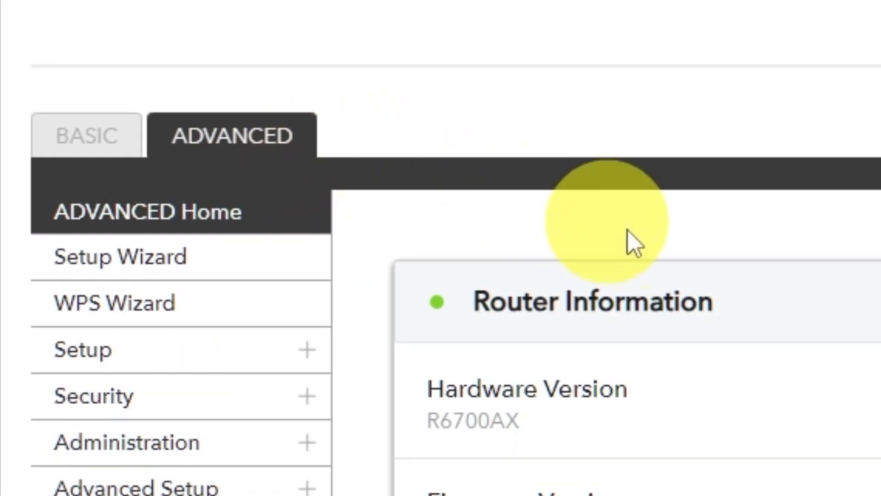
{"action": "left_click", "coordinate": [245, 273]}
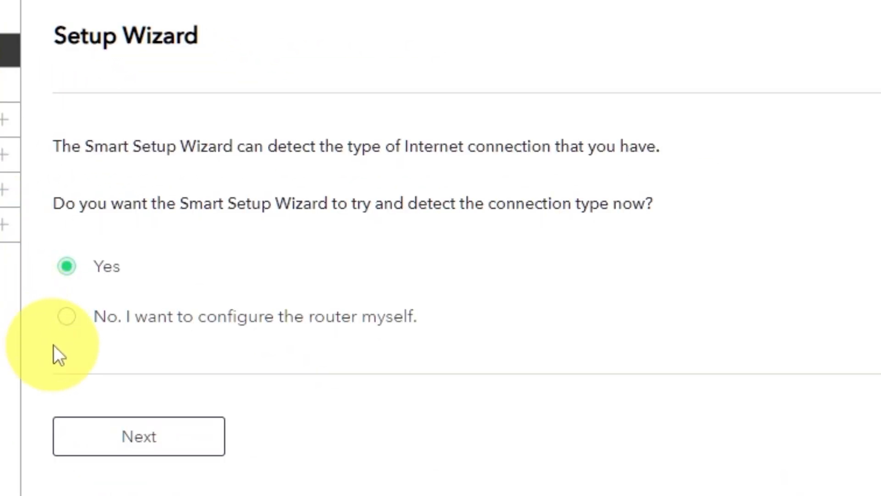
{"action": "left_click", "coordinate": [68, 322]}
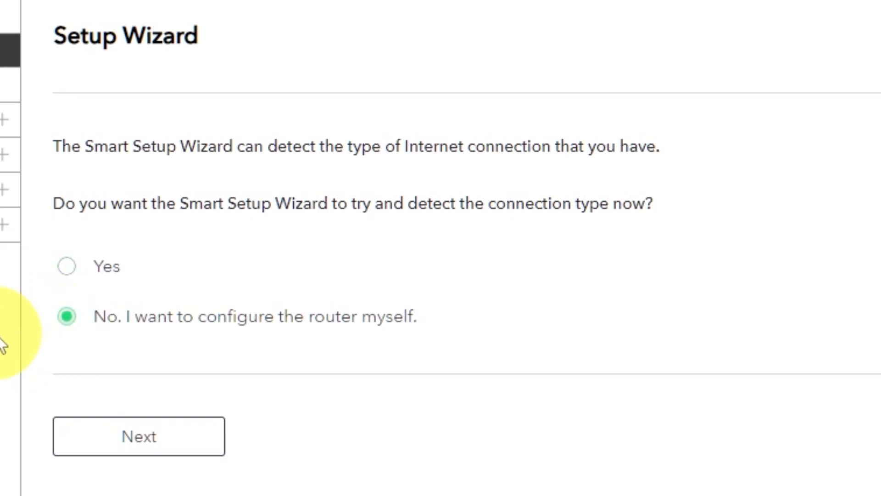
{"action": "left_click", "coordinate": [163, 454]}
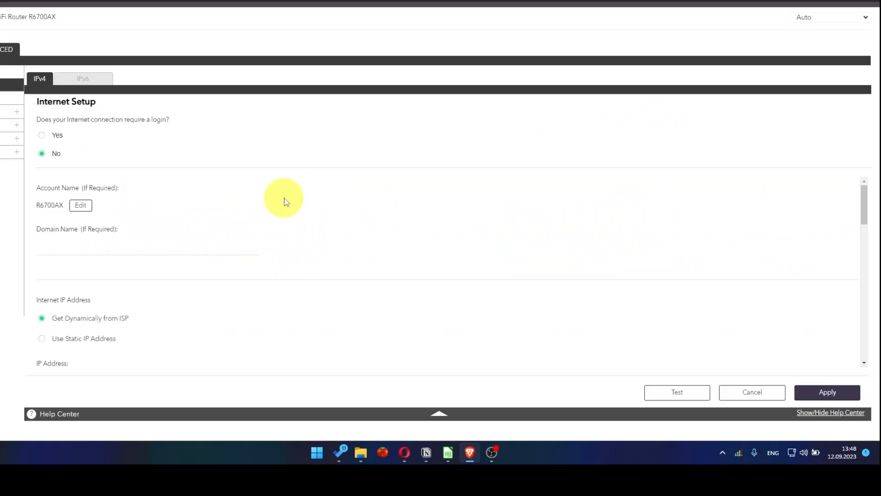
- Set the DNS servers to 'Get Automatically from ISP' and apply the Internet Setup
{"action": "scroll", "coordinate": [285, 199], "scroll_direction": "down", "scroll_amount": 2}
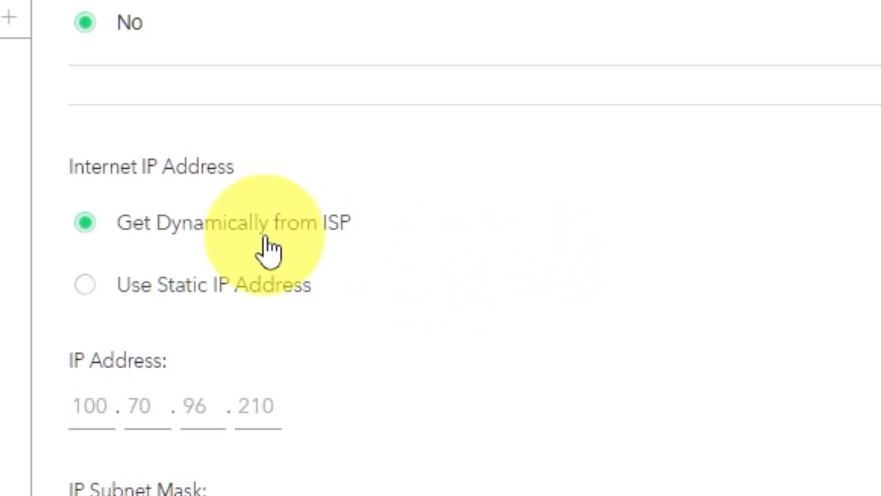
{"action": "scroll", "coordinate": [663, 265], "scroll_direction": "down", "scroll_amount": 3}
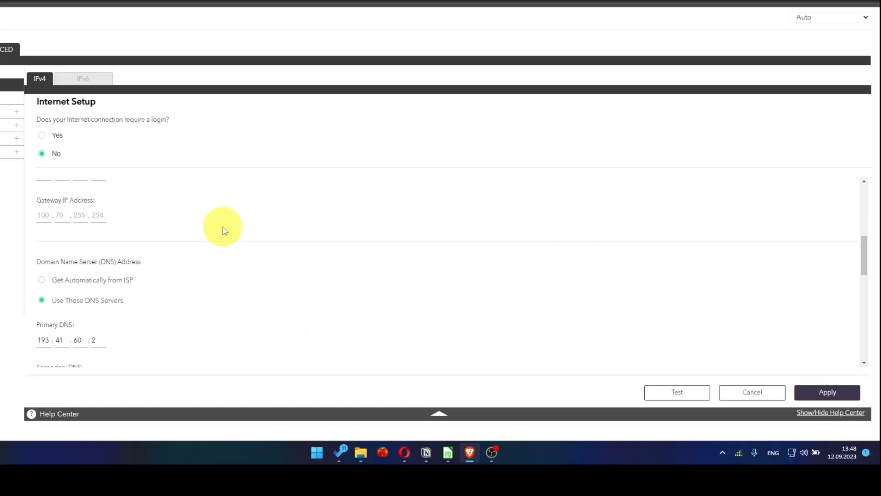
{"action": "scroll", "coordinate": [227, 231], "scroll_direction": "down", "scroll_amount": 1}
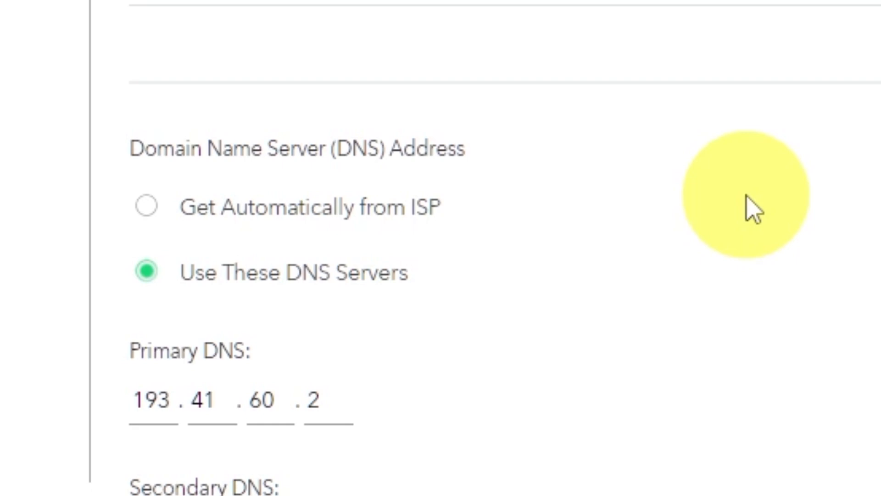
{"action": "left_click", "coordinate": [146, 206]}
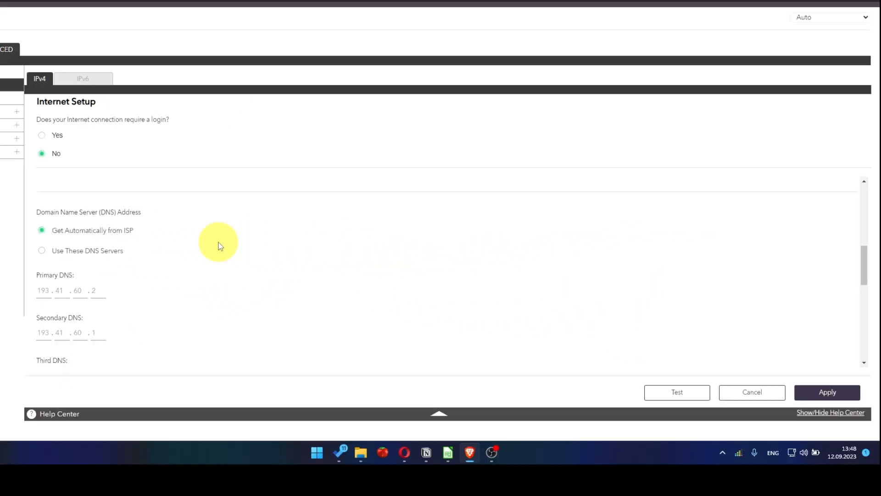
{"action": "scroll", "coordinate": [220, 246], "scroll_direction": "down", "scroll_amount": 2}
{"action": "scroll", "coordinate": [220, 246], "scroll_direction": "down", "scroll_amount": 1}
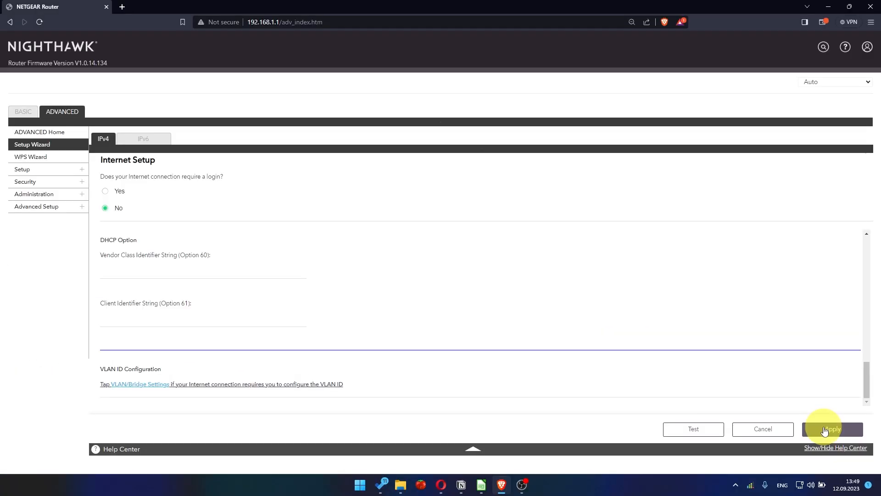
{"action": "left_click", "coordinate": [825, 422]}
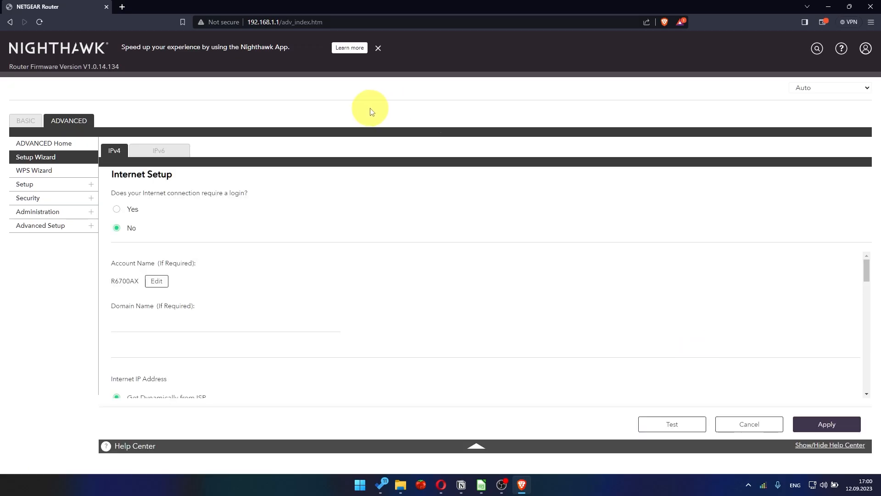
- Reopen the ADVANCED tab and sign in again with the admin username and password
{"action": "left_click", "coordinate": [68, 121]}
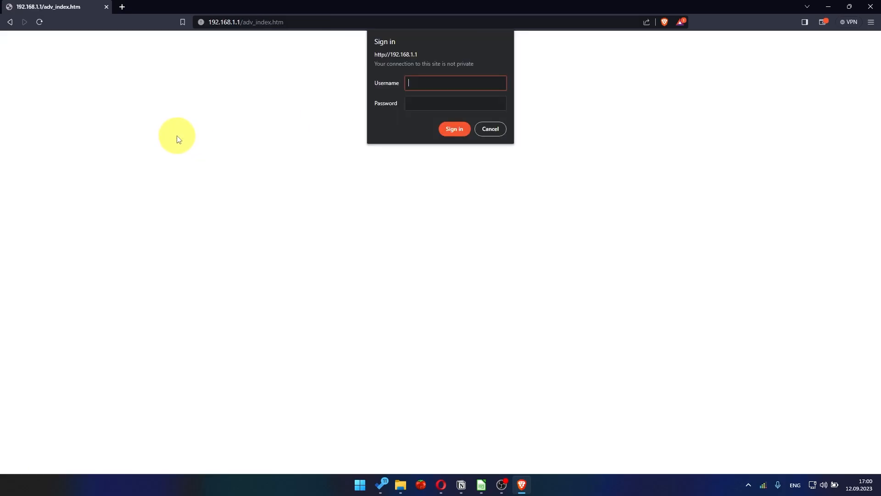
{"action": "type", "text": "admin"}
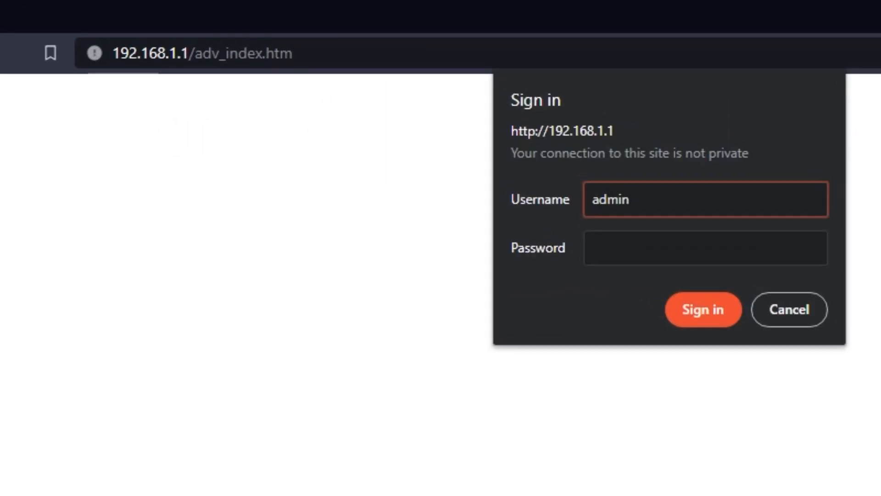
{"action": "key", "text": "Tab"}
{"action": "type", "text": "••••••••••"}
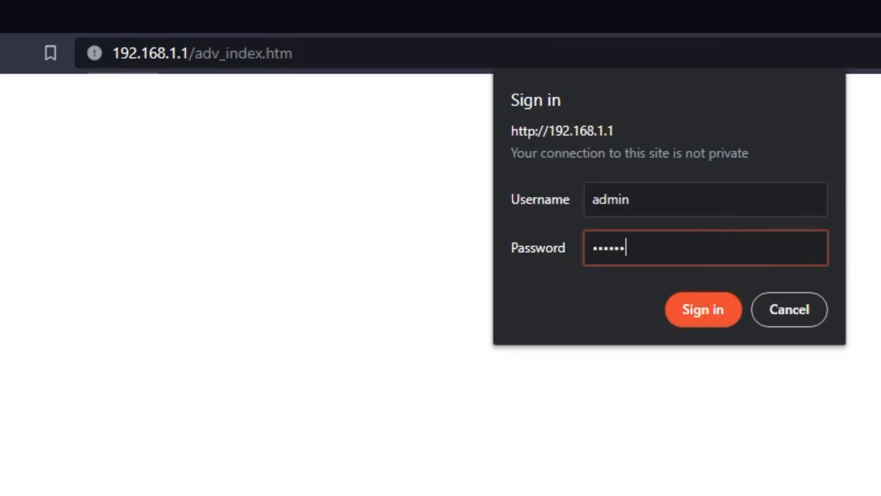
{"action": "key", "text": "Return"}
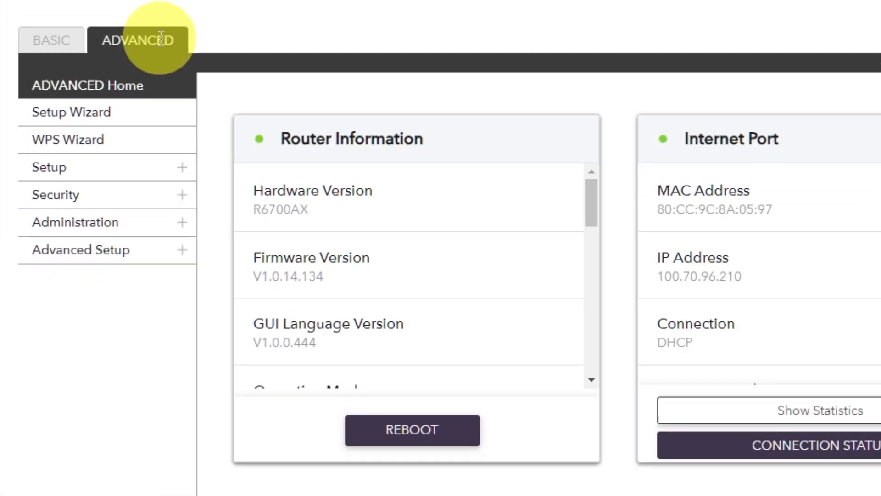
- Reboot the router from the Advanced Home dashboard and confirm the restart
{"action": "left_click", "coordinate": [149, 77]}
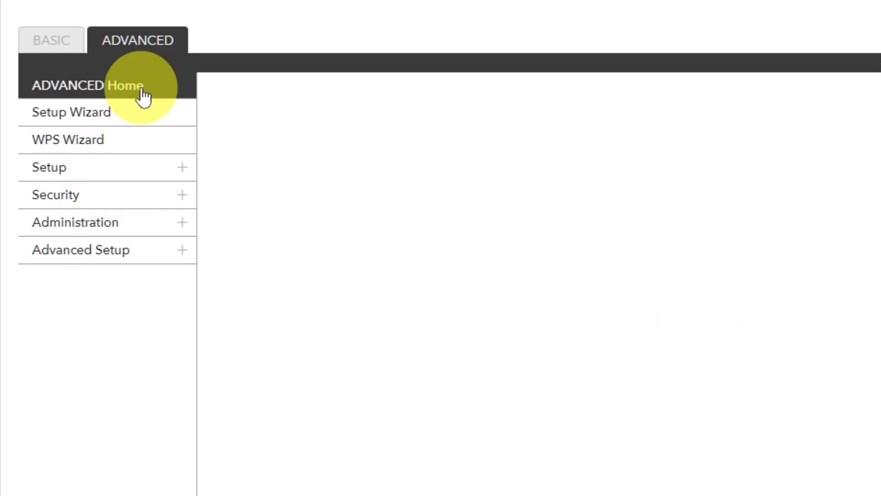
{"action": "left_click", "coordinate": [399, 429]}
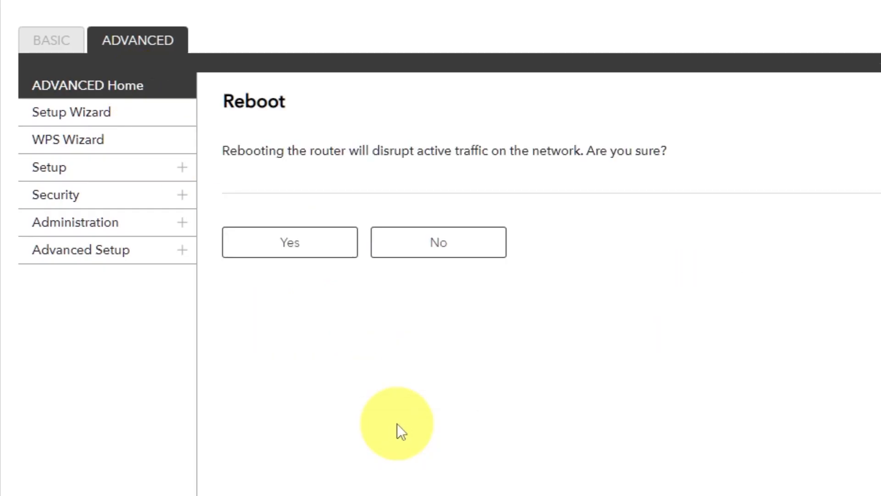
{"action": "left_click", "coordinate": [294, 252]}
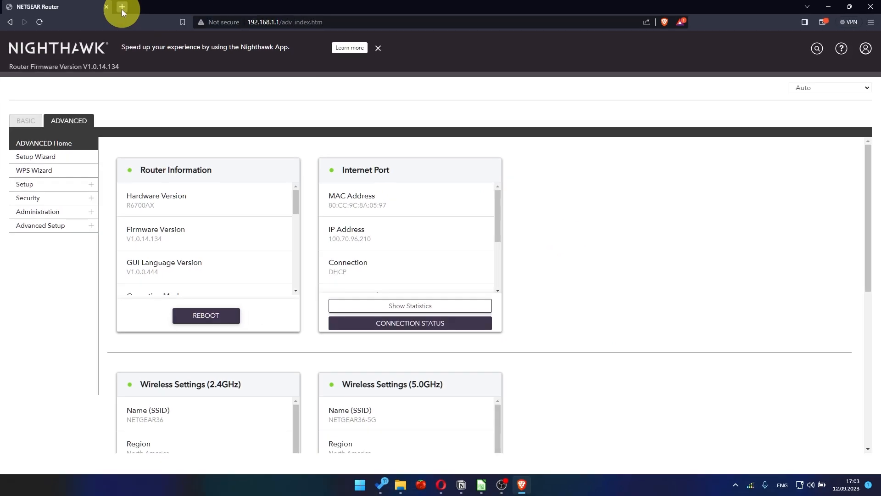
- Test browsing with a youtube search in a new tab, then sign back into the router with the admin username and password
{"action": "left_click", "coordinate": [122, 7]}
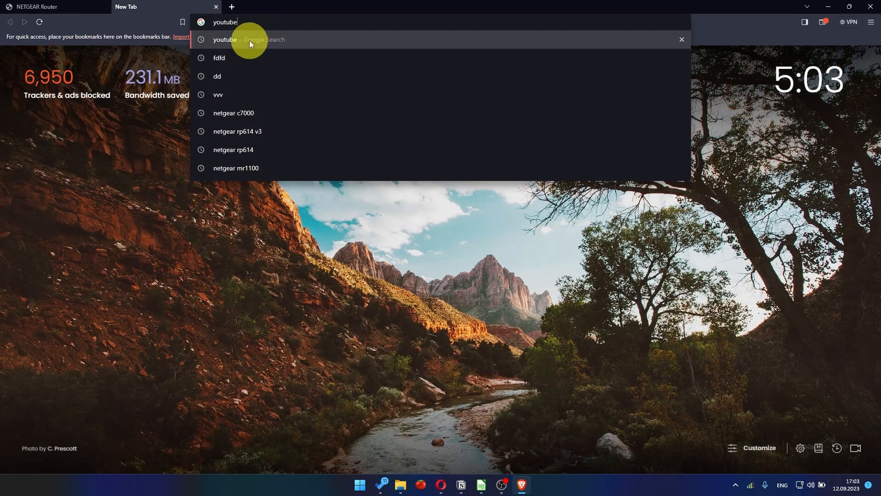
{"action": "left_click", "coordinate": [250, 41]}
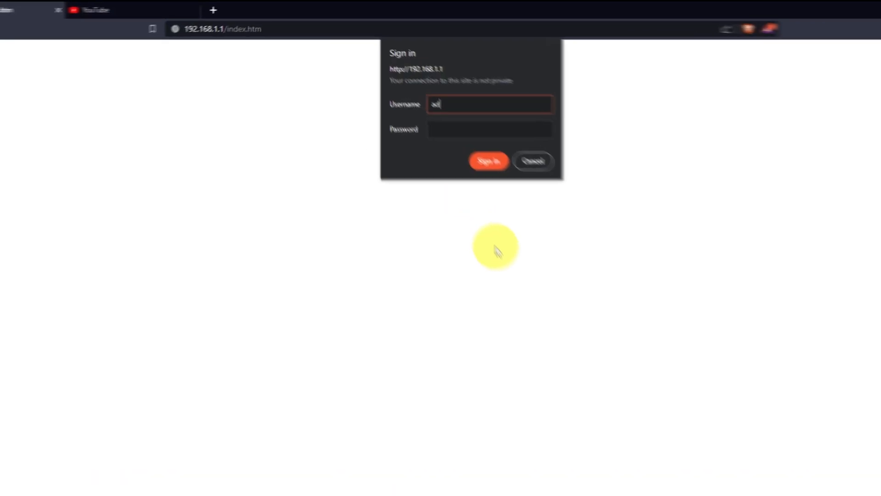
{"action": "type", "text": "min"}
{"action": "key", "text": "Tab"}
{"action": "type", "text": "12345678"}
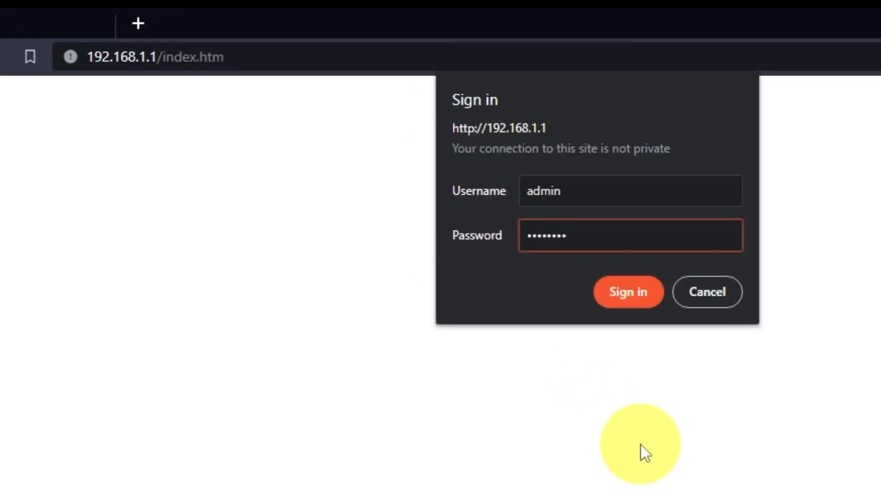
{"action": "type", "text": "901"}
{"action": "left_click", "coordinate": [638, 294]}
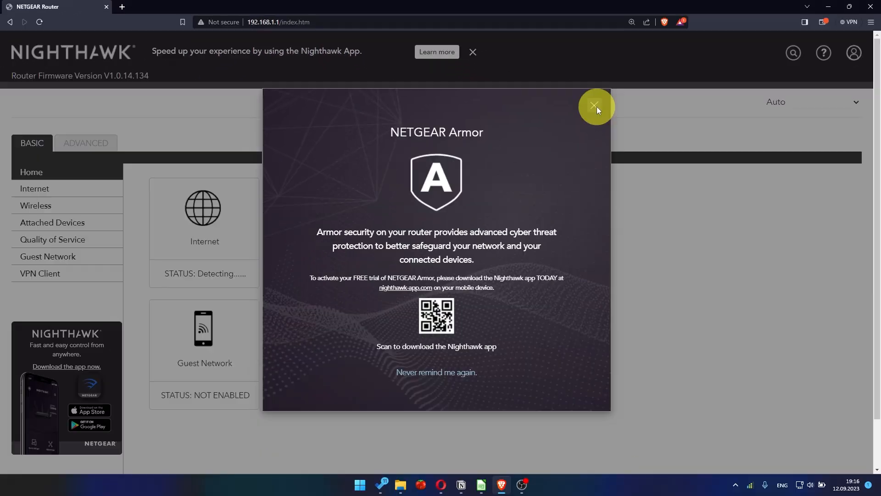
{"action": "left_click", "coordinate": [596, 106]}
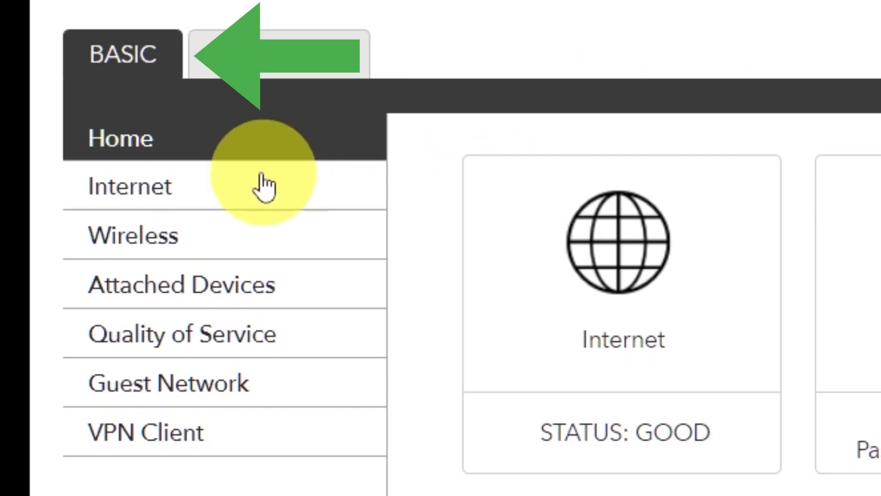
{"action": "left_click", "coordinate": [227, 190]}
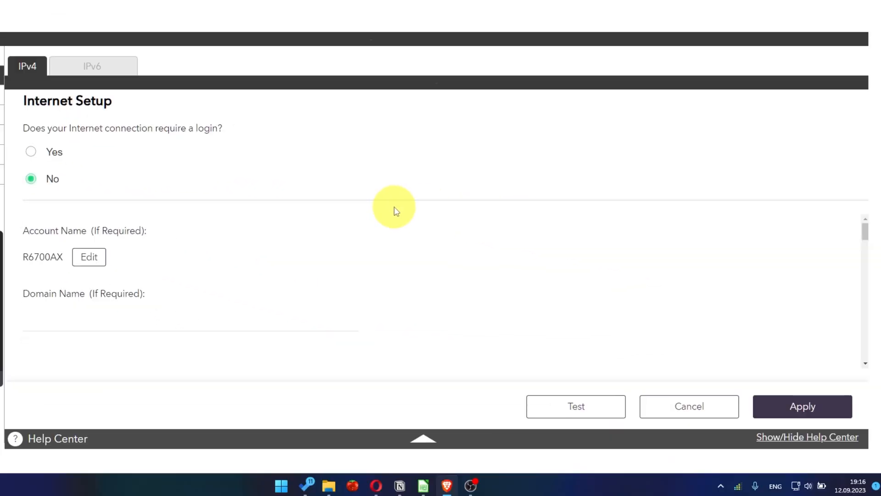
{"action": "scroll", "coordinate": [404, 248], "scroll_direction": "down", "scroll_amount": 5}
{"action": "scroll", "coordinate": [415, 286], "scroll_direction": "down", "scroll_amount": 6}
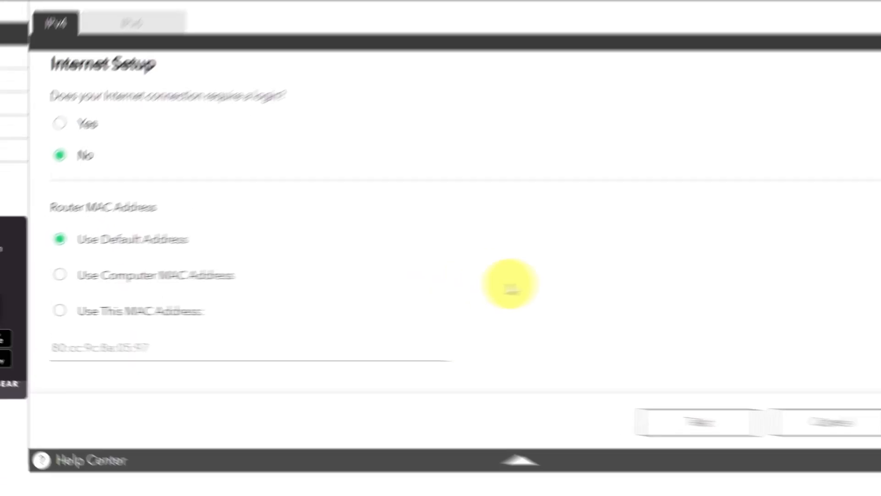
{"action": "left_click", "coordinate": [60, 275]}
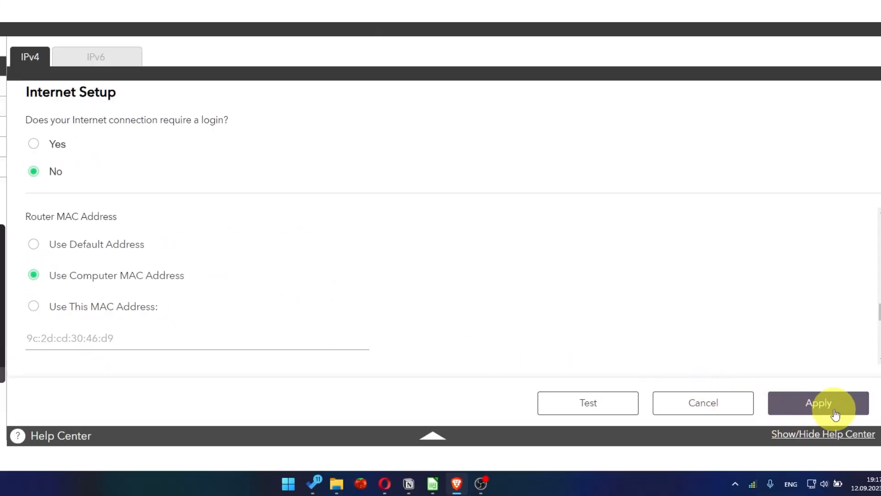
{"action": "left_click", "coordinate": [836, 415]}
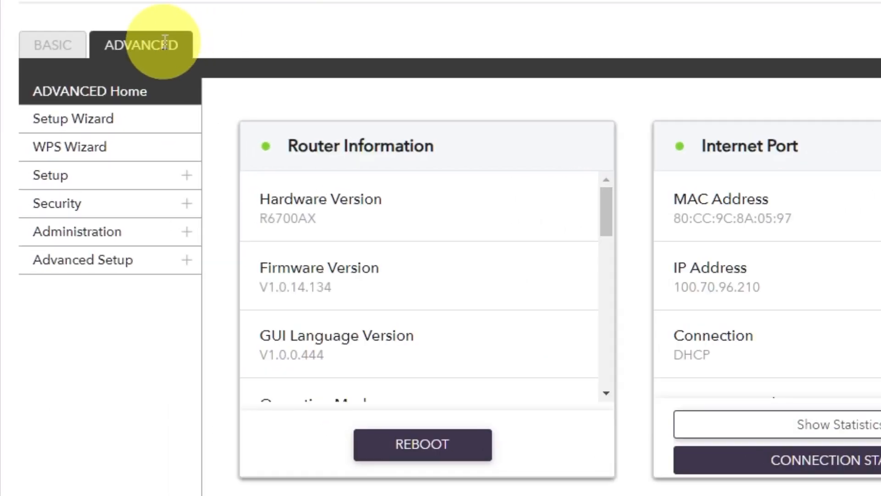
- Reboot the router again from ADVANCED Home and confirm
{"action": "left_click", "coordinate": [166, 40]}
{"action": "left_click", "coordinate": [147, 102]}
{"action": "left_click", "coordinate": [406, 442]}
{"action": "left_click", "coordinate": [301, 261]}
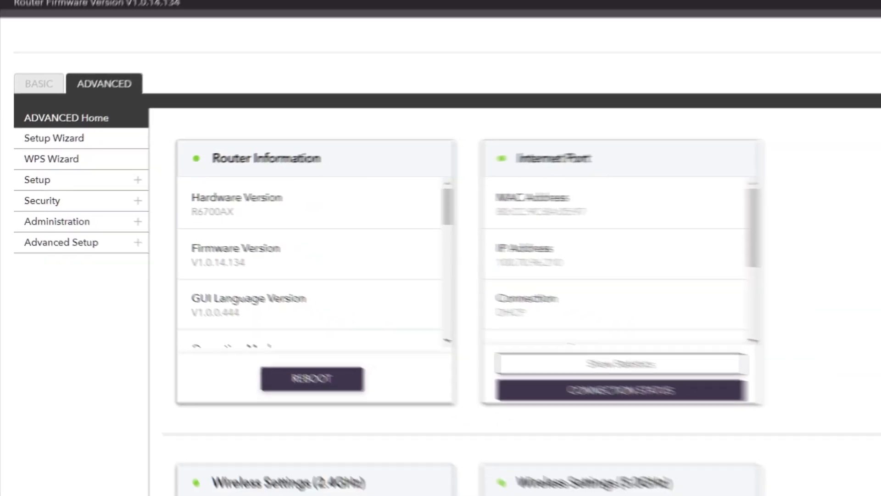
- Verify internet access by loading Google results for youtube in a new tab
{"action": "left_click", "coordinate": [120, 7]}
{"action": "left_click", "coordinate": [266, 23]}
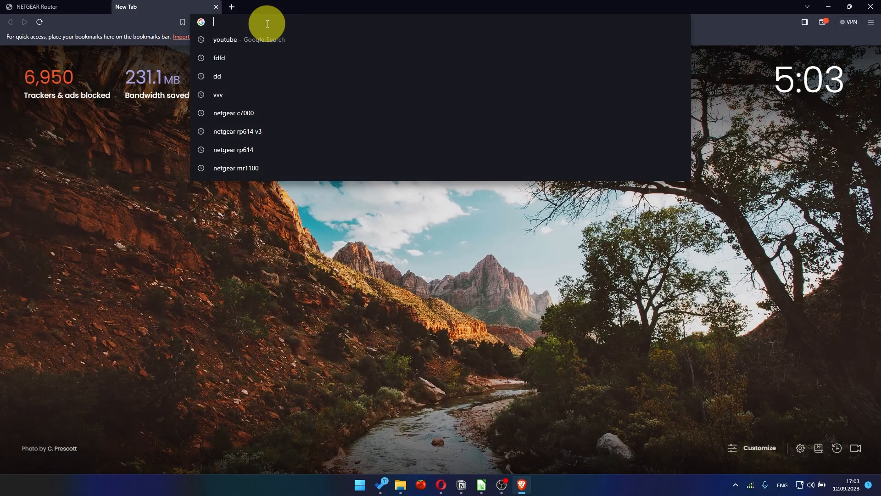
{"action": "left_click", "coordinate": [251, 40]}
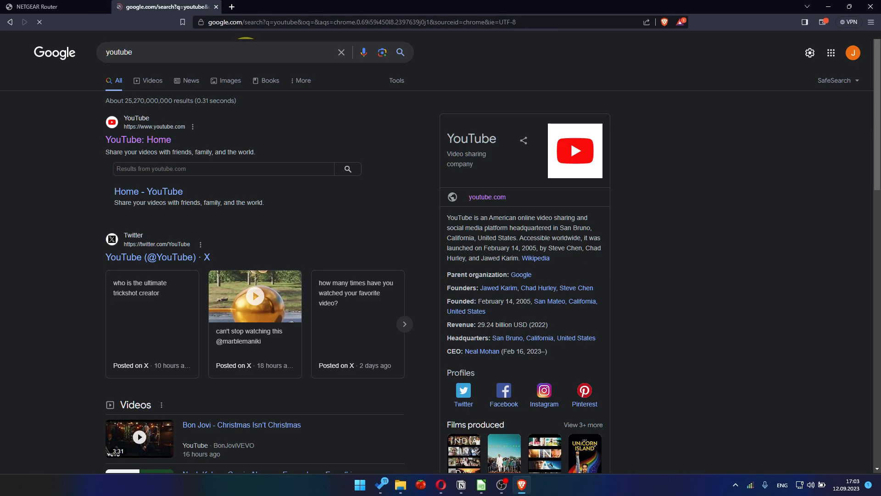